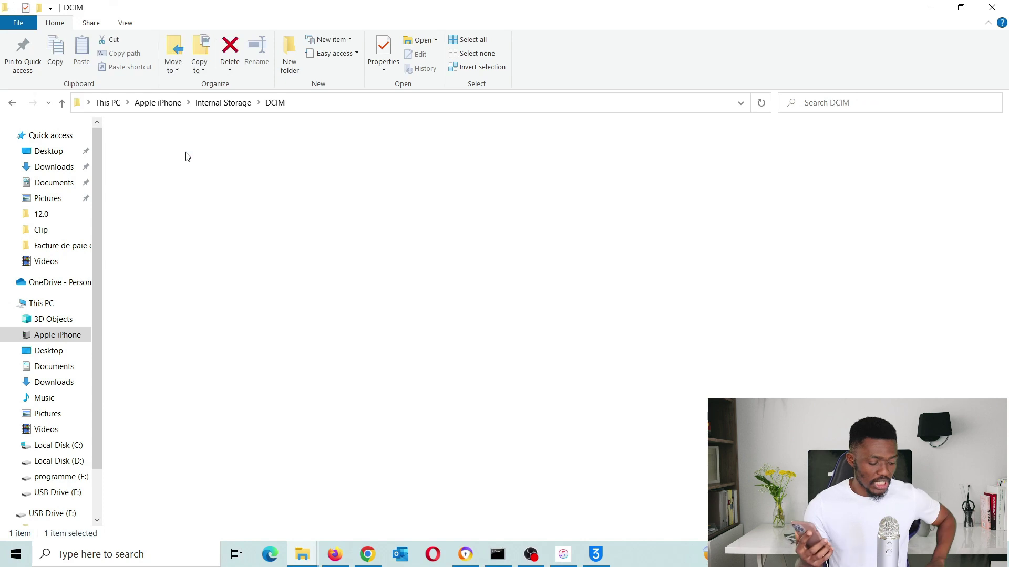
Step: Look through the 202207__ folder in the iPhone's DCIM storage and close the file window
{"action": "double_click", "coordinate": [369, 158]}
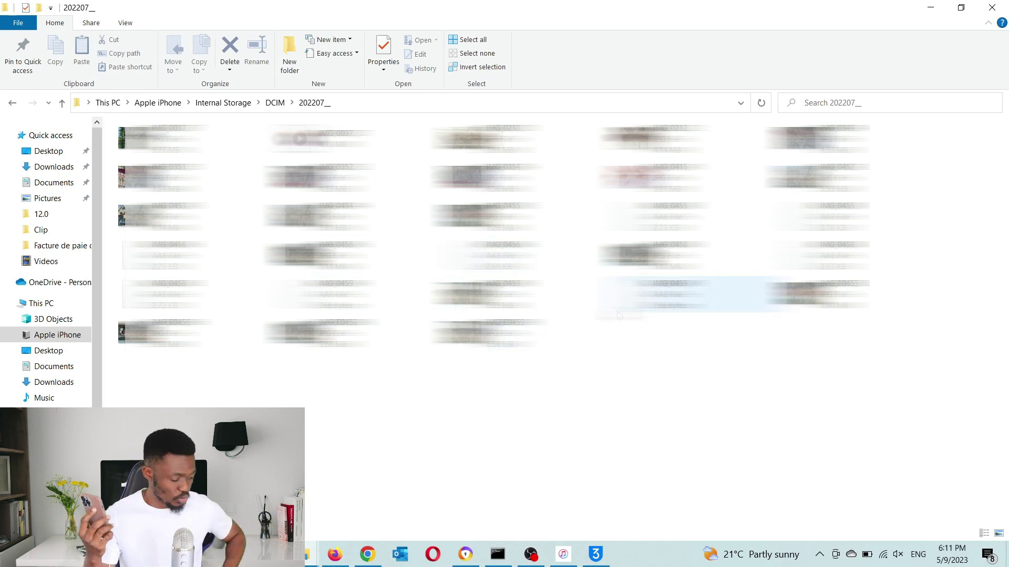
{"action": "key", "text": "alt+Left"}
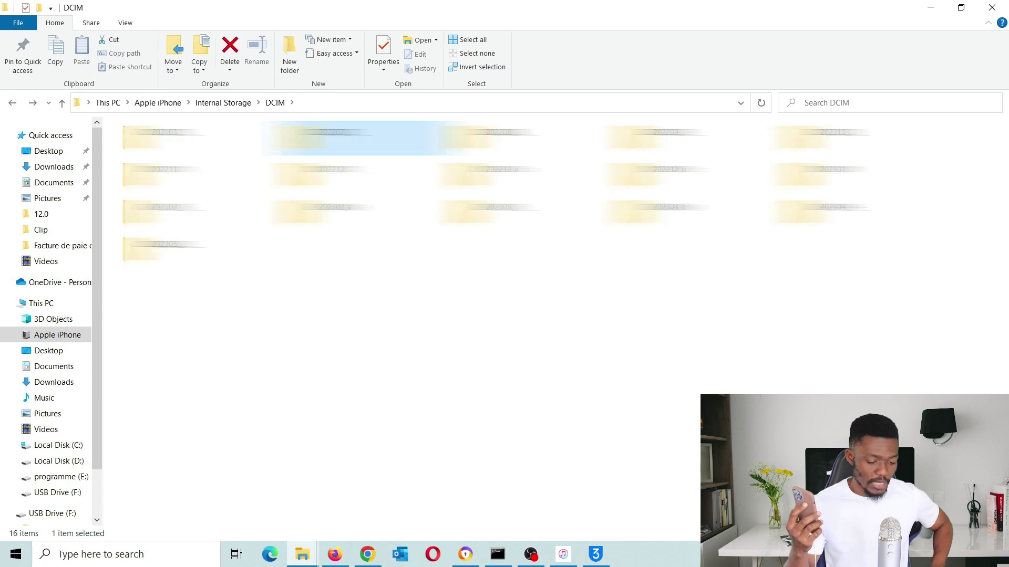
{"action": "left_click", "coordinate": [1006, 4]}
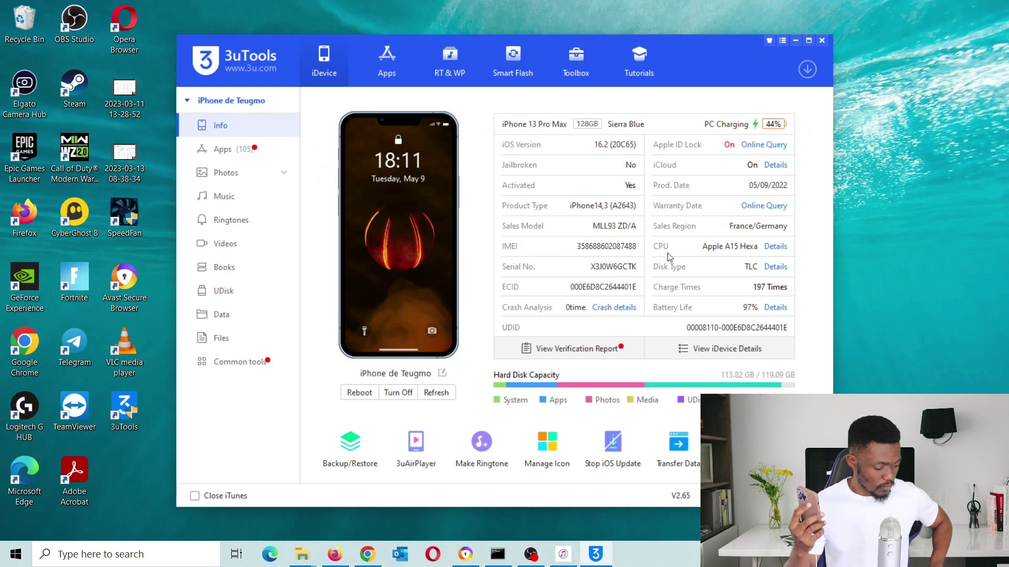
Step: In 3uTools, view the list of apps installed on the iPhone and return to the device information
{"action": "left_click", "coordinate": [280, 145]}
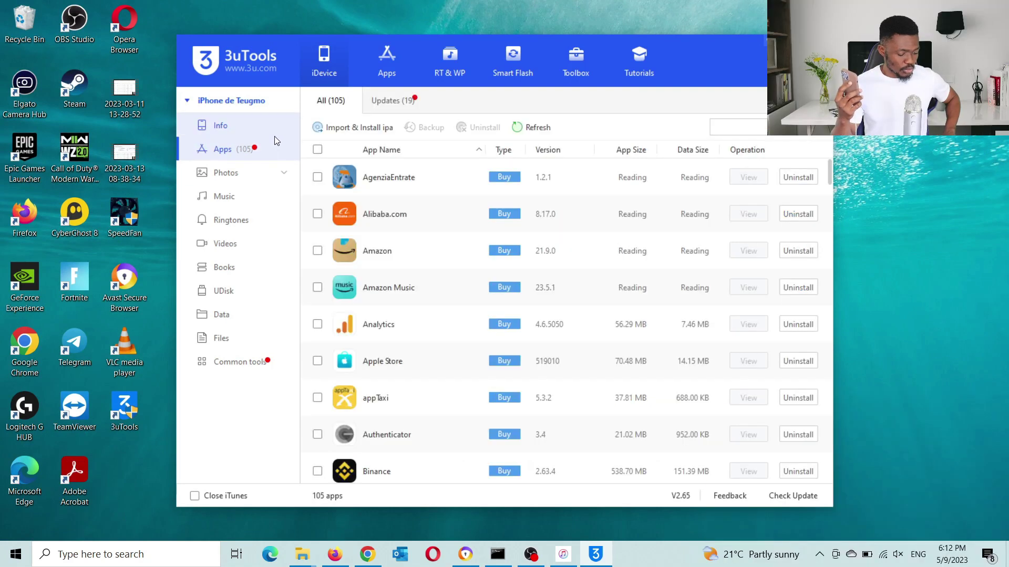
{"action": "left_click", "coordinate": [271, 131]}
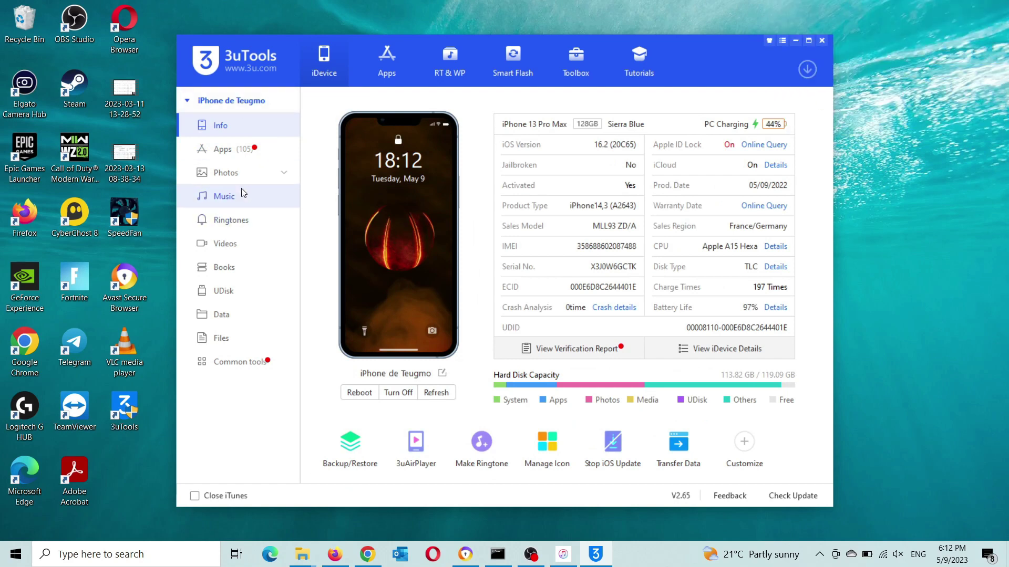
Step: Try to export the first album of the iPhone's Camera Roll to the computer
{"action": "left_click", "coordinate": [266, 164]}
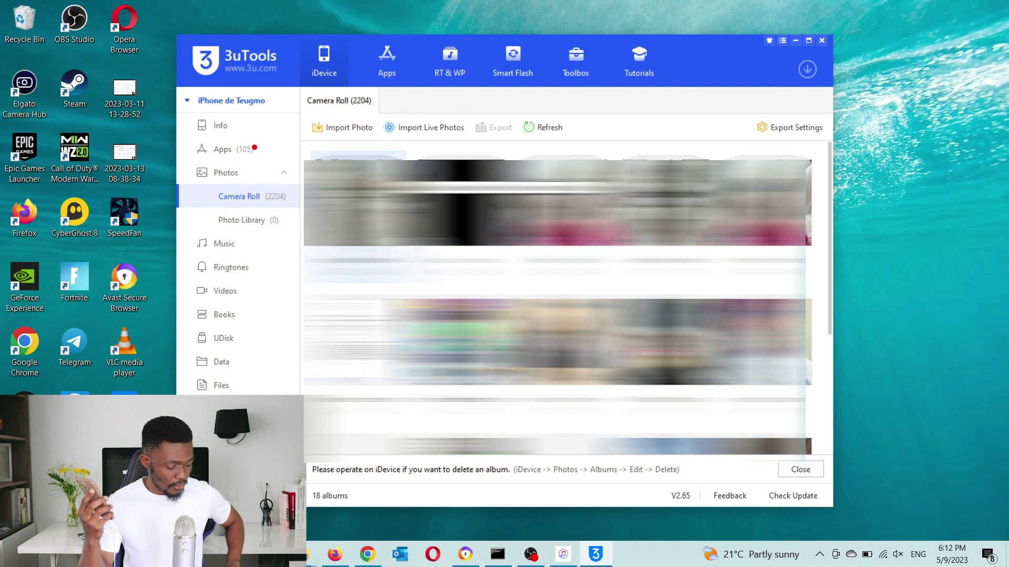
{"action": "left_click", "coordinate": [358, 221]}
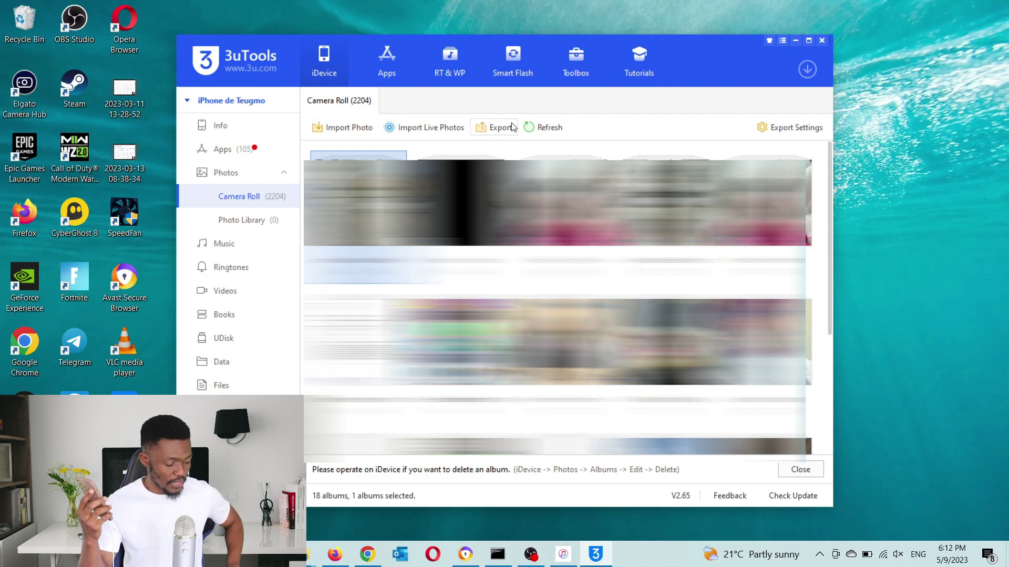
{"action": "left_click", "coordinate": [494, 127]}
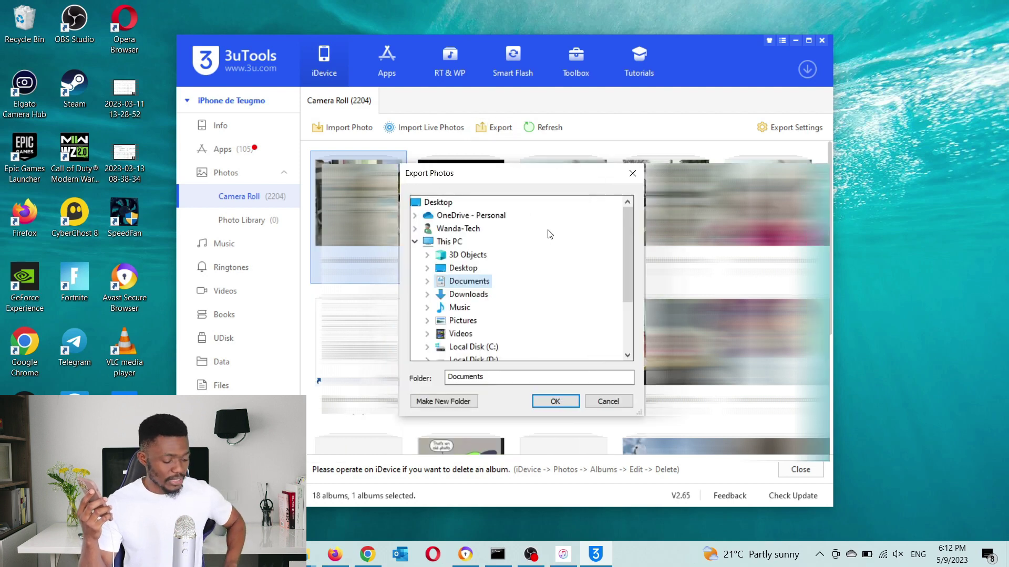
{"action": "left_click", "coordinate": [633, 174]}
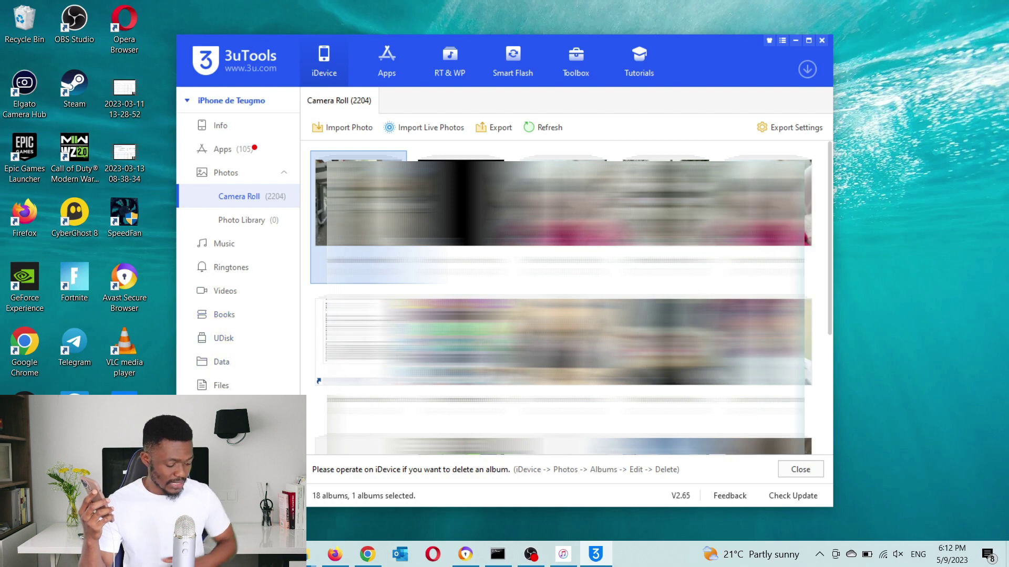
Step: Try to export downloads.28.sqlitedb-shm from the Downloads folder in the iPhone's file system
{"action": "left_click", "coordinate": [221, 390]}
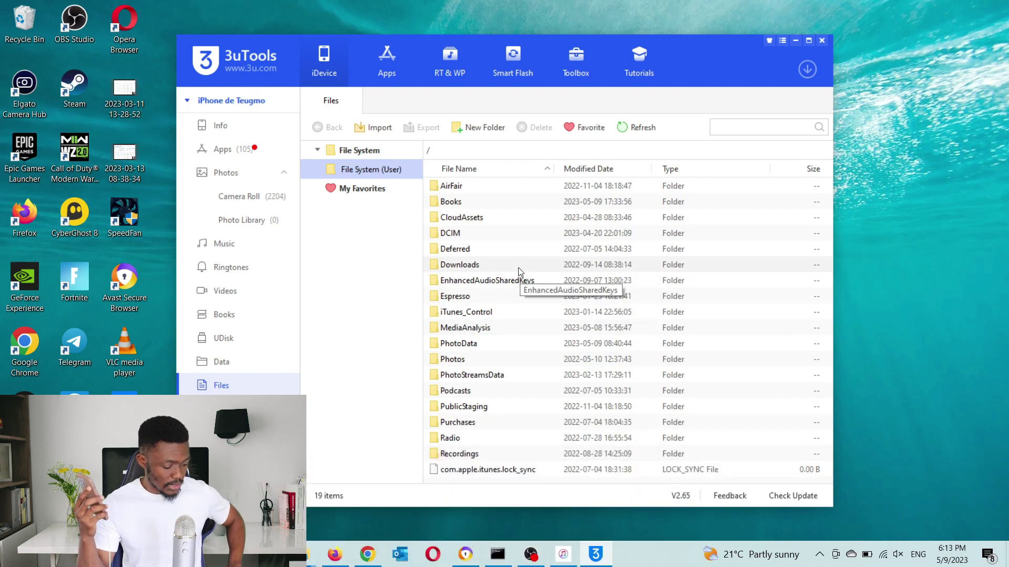
{"action": "double_click", "coordinate": [517, 236]}
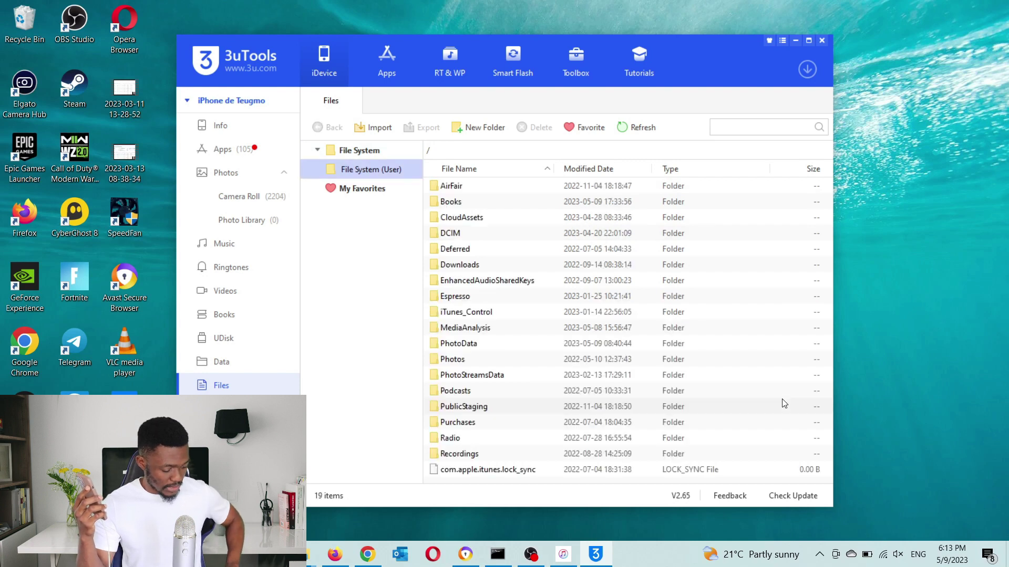
{"action": "double_click", "coordinate": [511, 267]}
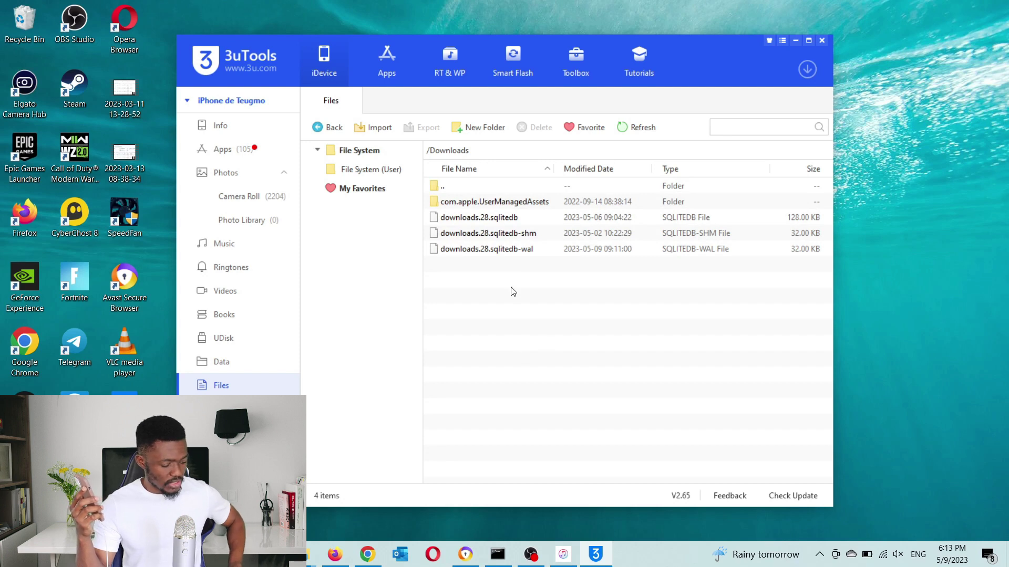
{"action": "left_click", "coordinate": [496, 236]}
{"action": "left_click", "coordinate": [428, 127]}
{"action": "left_click", "coordinate": [627, 171]}
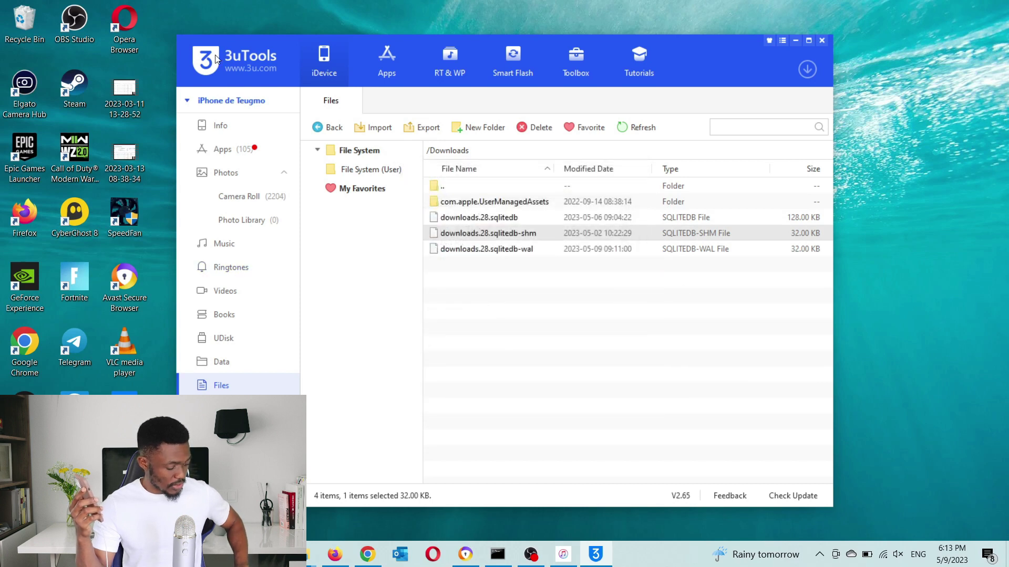
Step: View the iPhone's books and start a full device backup to D:\3uTools\Backup with the Backup/Restore tool
{"action": "left_click", "coordinate": [232, 316]}
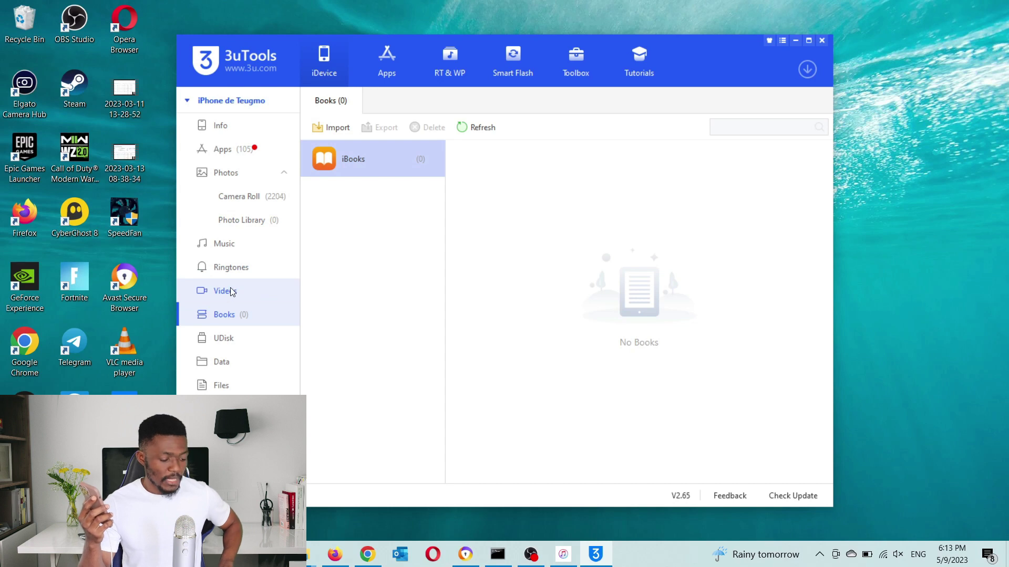
{"action": "left_click", "coordinate": [590, 72]}
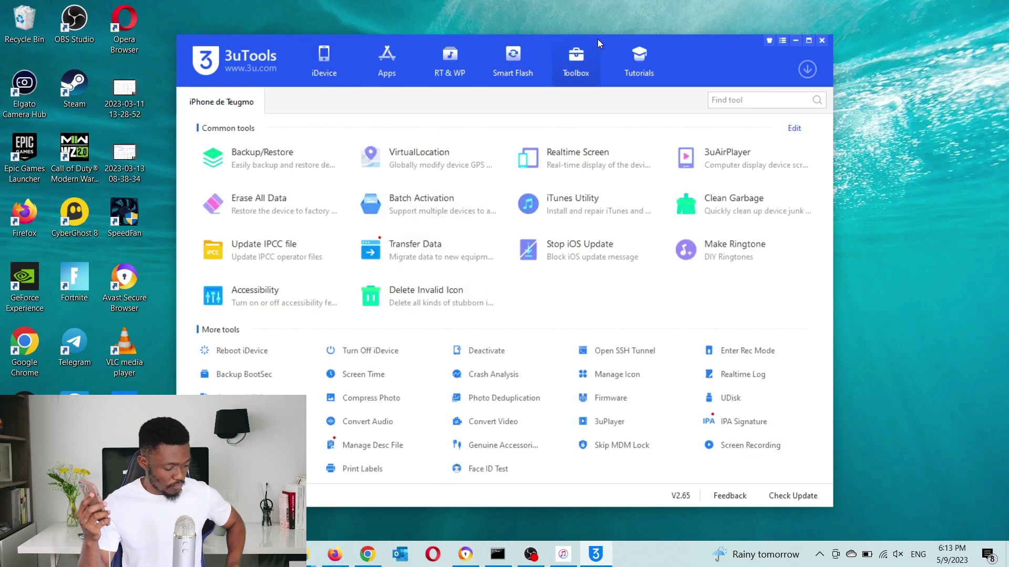
{"action": "left_click", "coordinate": [279, 156]}
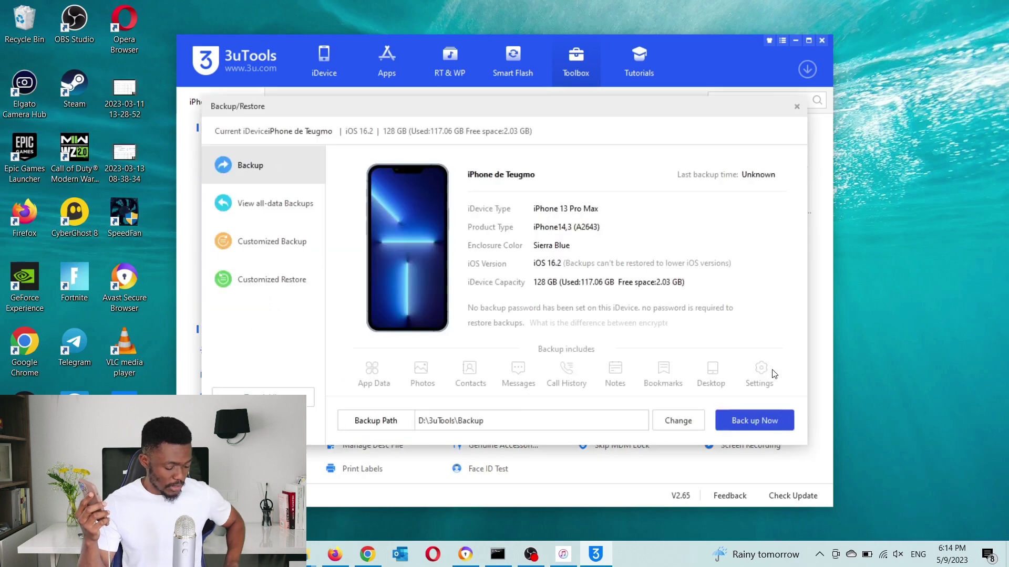
{"action": "left_click", "coordinate": [755, 421]}
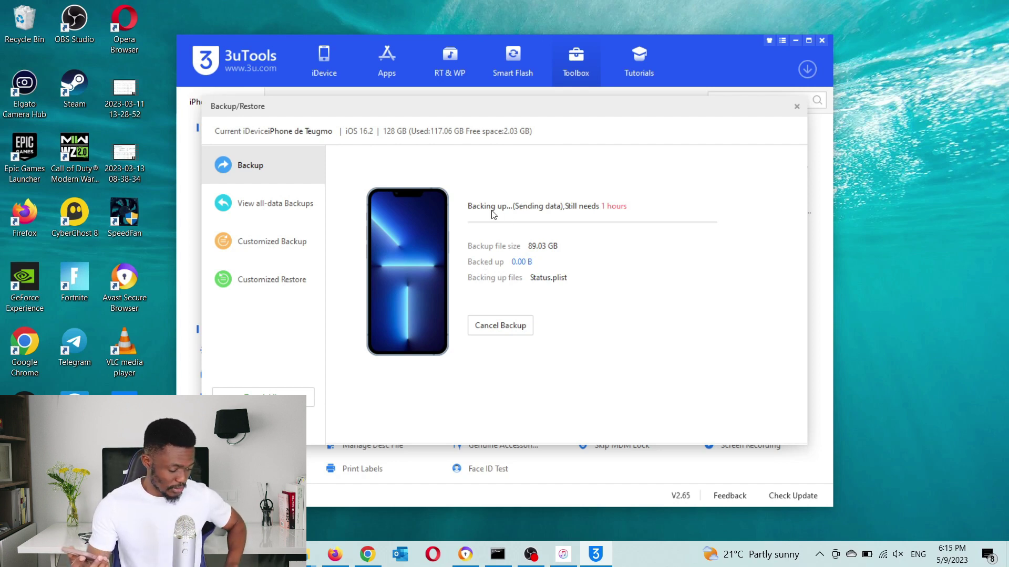
Step: Cancel the running iPhone backup and leave the Backup/Restore tool
{"action": "left_click", "coordinate": [515, 325]}
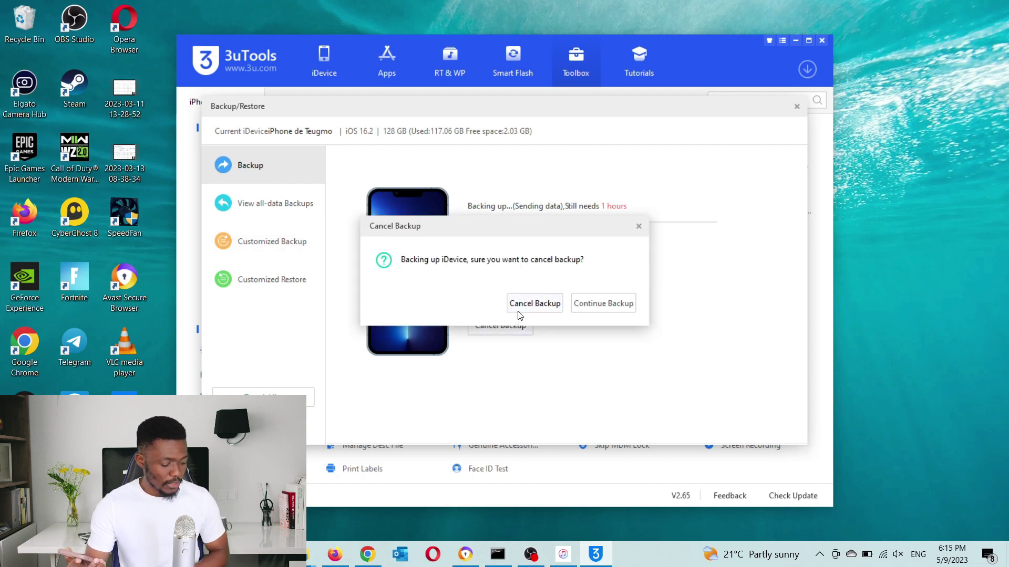
{"action": "left_click", "coordinate": [517, 311]}
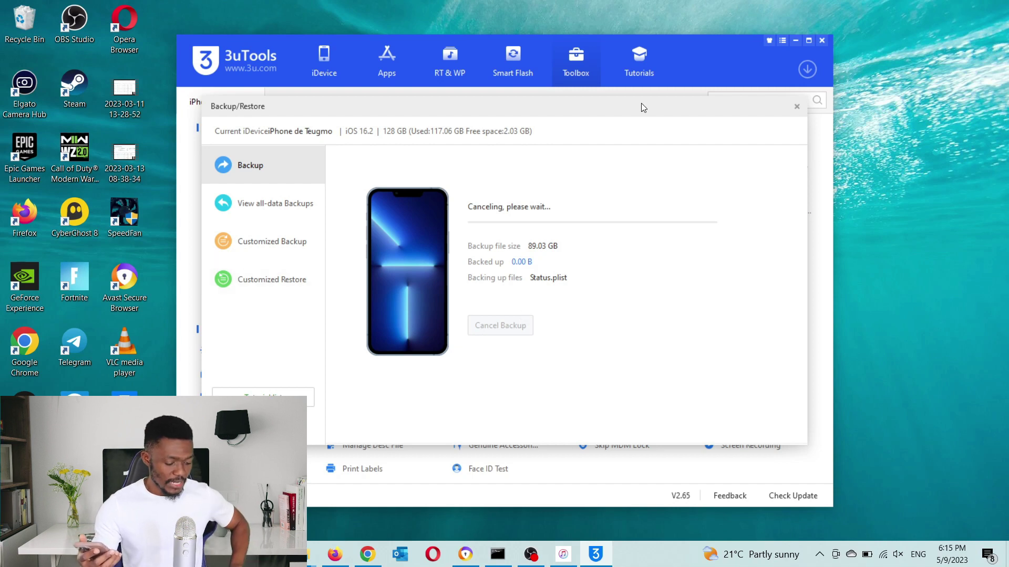
{"action": "left_click", "coordinate": [796, 107]}
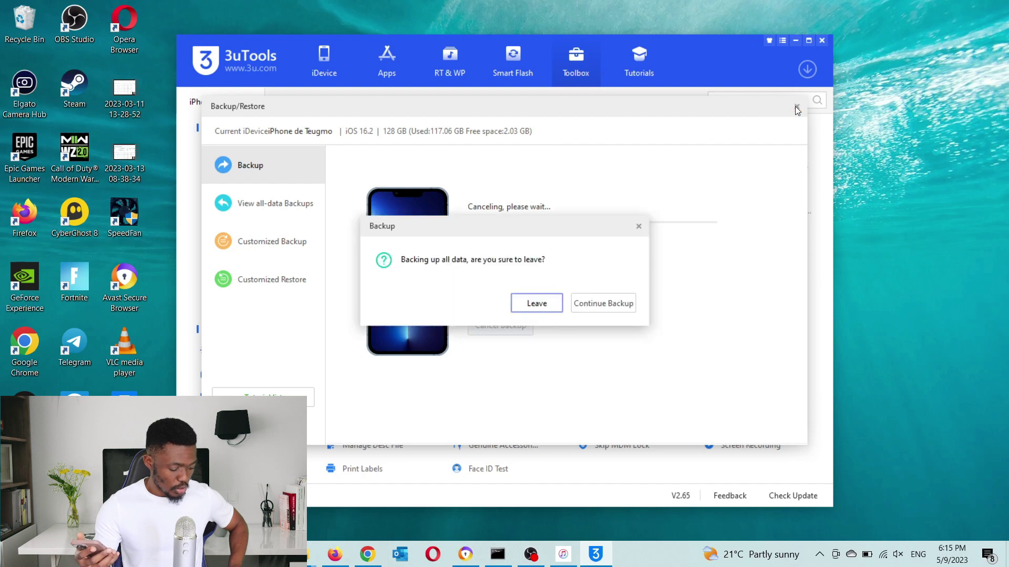
{"action": "left_click", "coordinate": [584, 307]}
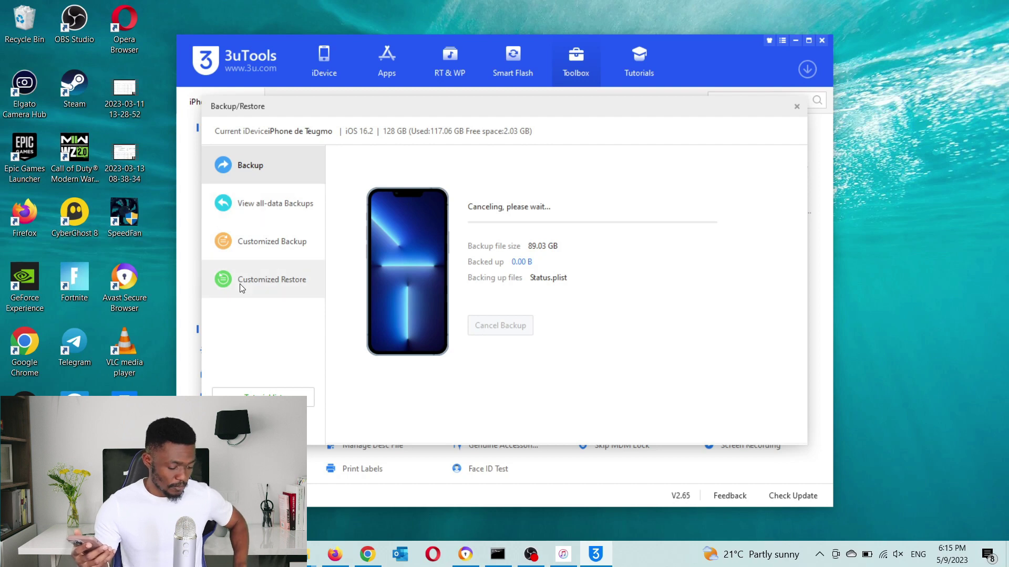
{"action": "left_click", "coordinate": [796, 108]}
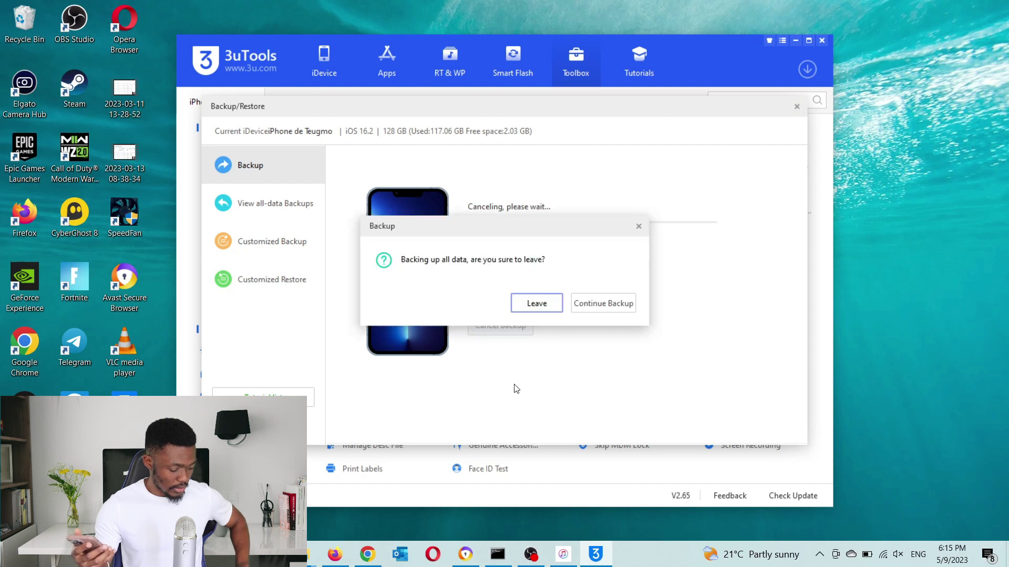
{"action": "left_click", "coordinate": [534, 303]}
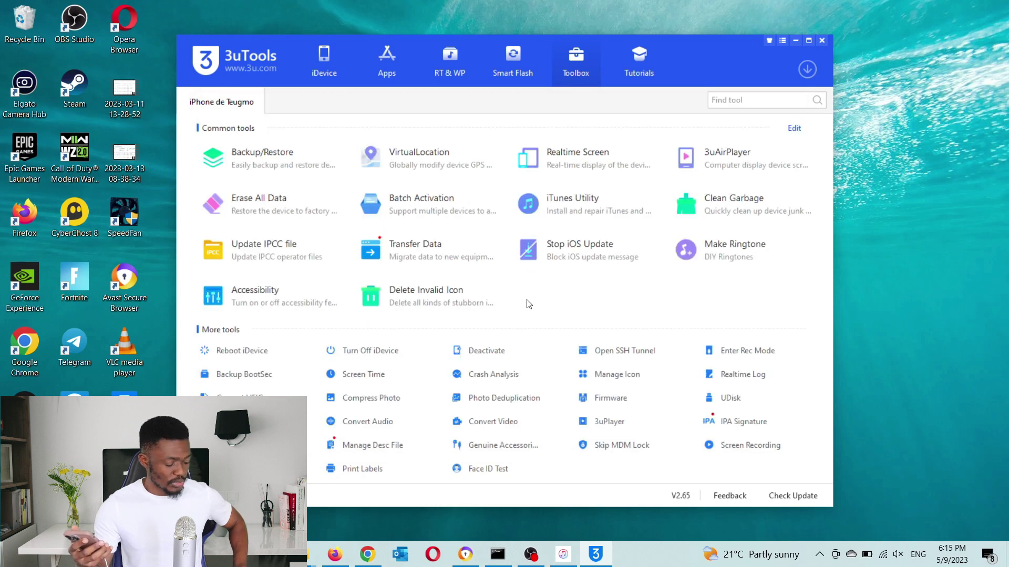
Step: Reopen the Backup/Restore tool and dismiss the iTunes alert about reading the iPhone's contents
{"action": "left_click", "coordinate": [308, 154]}
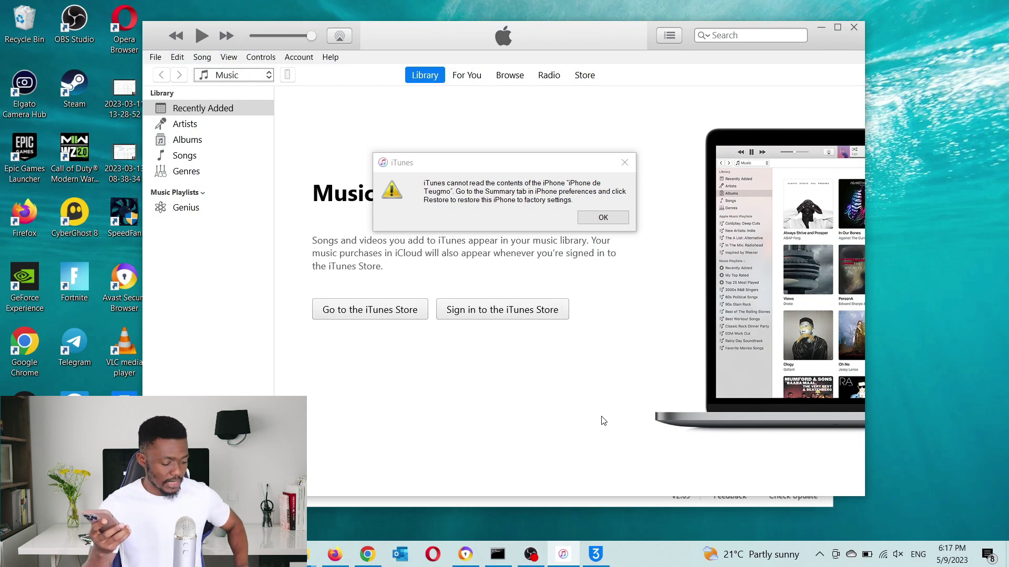
{"action": "left_click", "coordinate": [623, 163]}
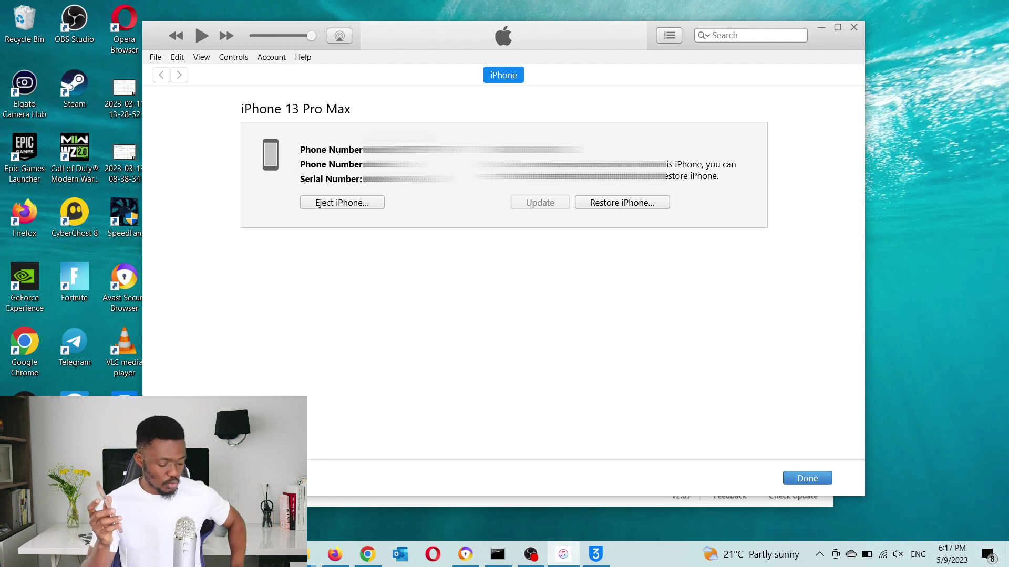
Step: Switch to Firefox and examine Apple's guide to backing up an iPhone with a Windows PC, highlighting part of the « Sauvegarder maintenant » instruction
{"action": "key", "text": "alt+Tab"}
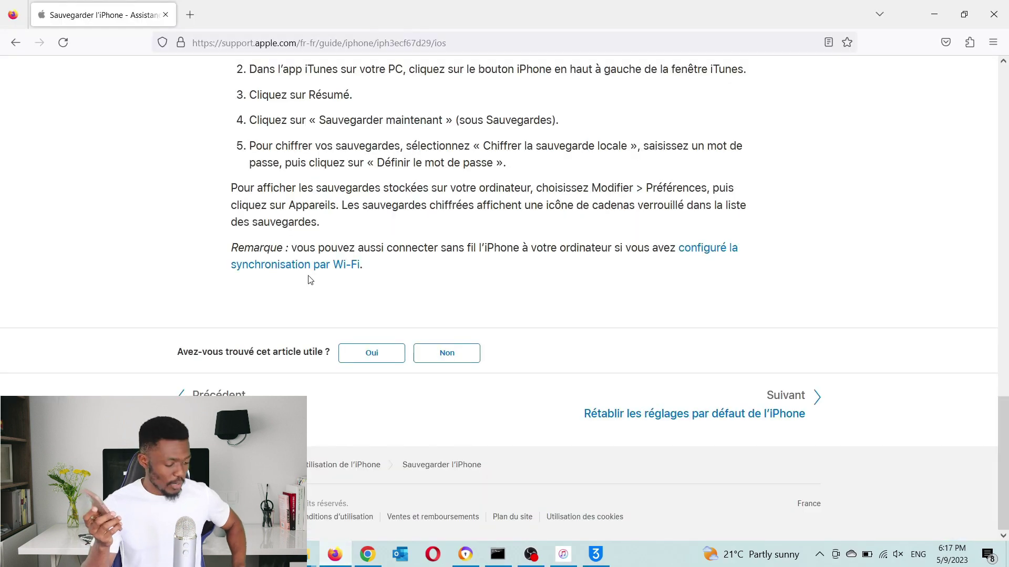
{"action": "scroll", "coordinate": [310, 280], "scroll_direction": "up", "scroll_amount": 8}
{"action": "scroll", "coordinate": [309, 277], "scroll_direction": "down", "scroll_amount": 7}
{"action": "scroll", "coordinate": [309, 276], "scroll_direction": "up", "scroll_amount": 2}
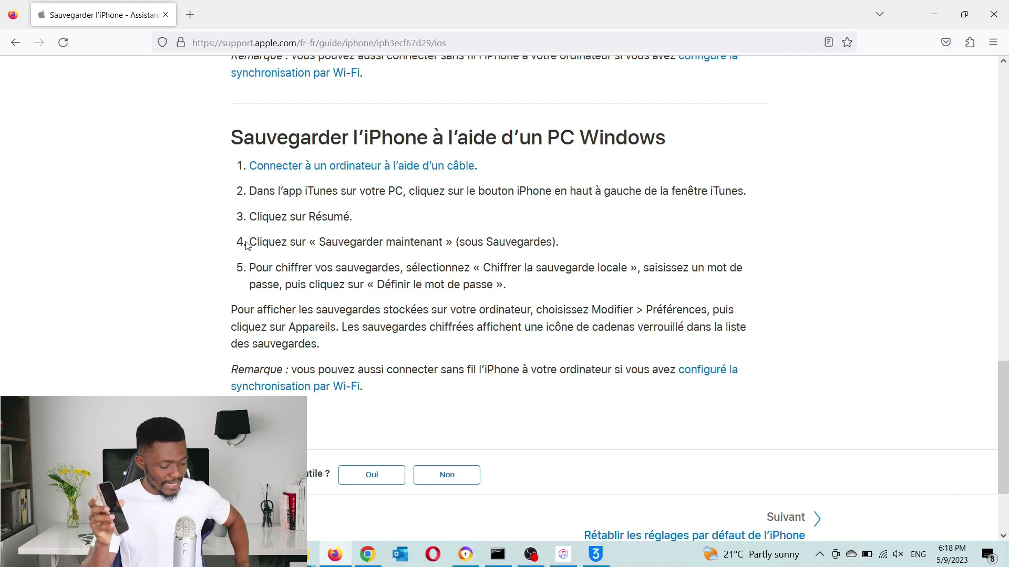
{"action": "left_click_drag", "start_coordinate": [309, 242], "coordinate": [403, 240]}
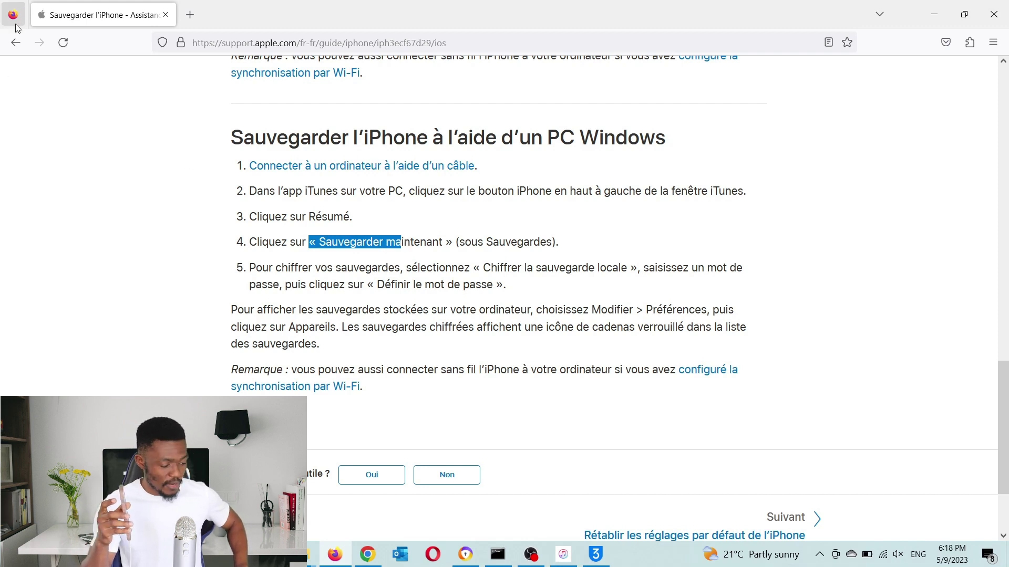
Step: Go back to the Google results for "sauvegarder sur iphone sur pc" and show the image results
{"action": "left_click", "coordinate": [14, 41]}
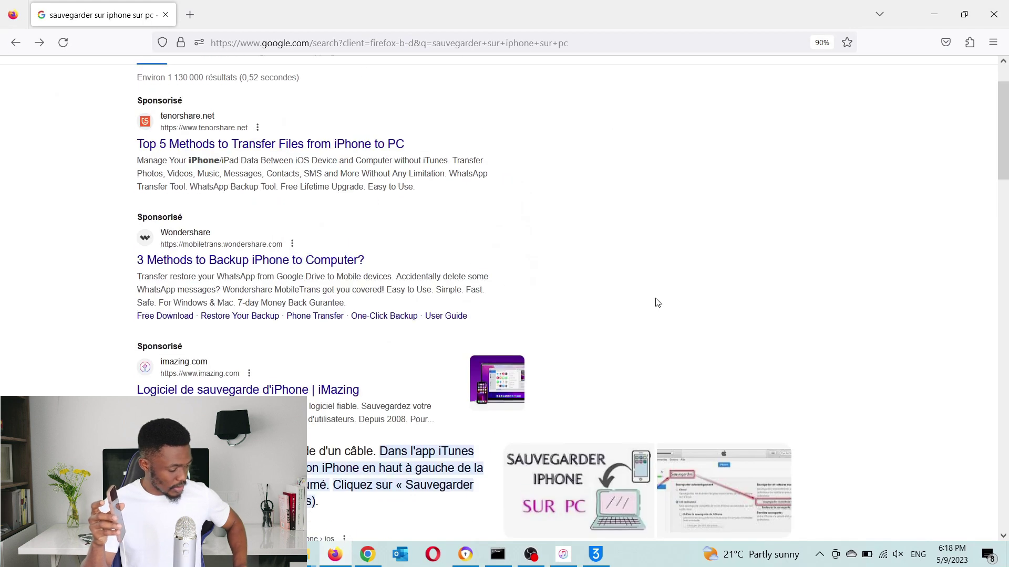
{"action": "scroll", "coordinate": [655, 299], "scroll_direction": "up", "scroll_amount": 2}
{"action": "left_click", "coordinate": [249, 131]}
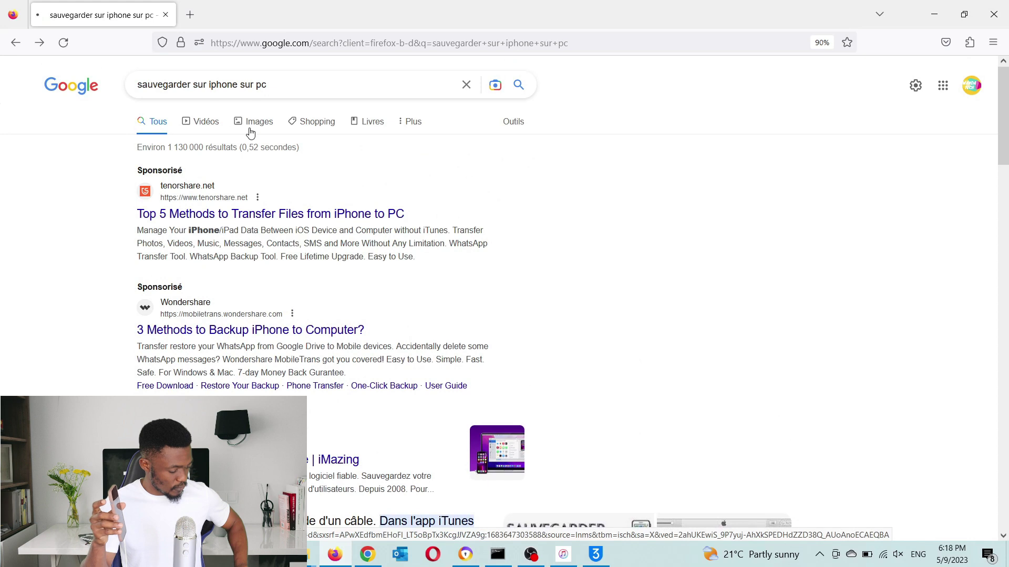
{"action": "scroll", "coordinate": [242, 220], "scroll_direction": "down", "scroll_amount": 1}
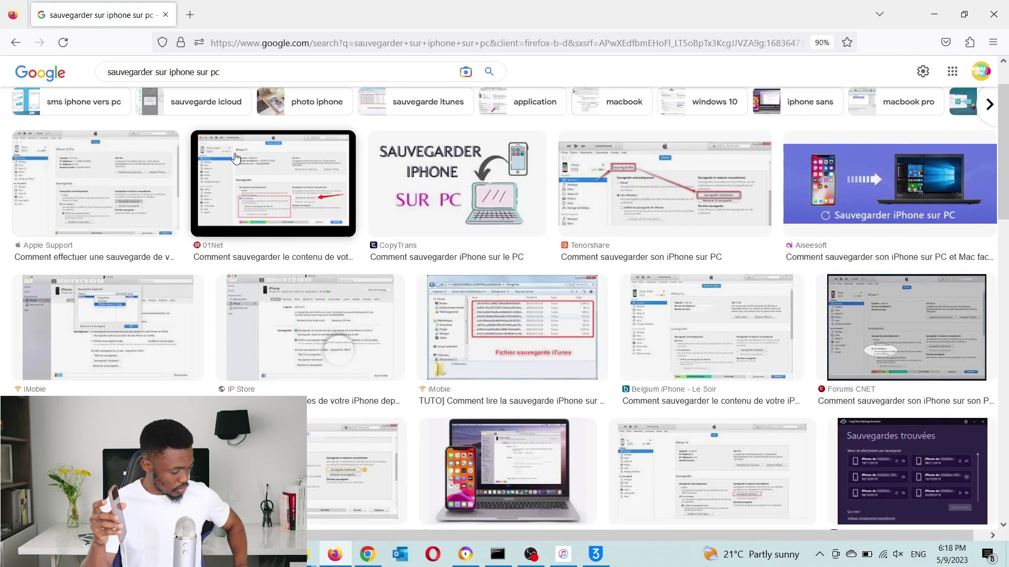
Step: Preview the Apple Support image of the iTunes iPhone backup page and enlarge the web page to 120%
{"action": "left_click", "coordinate": [109, 169]}
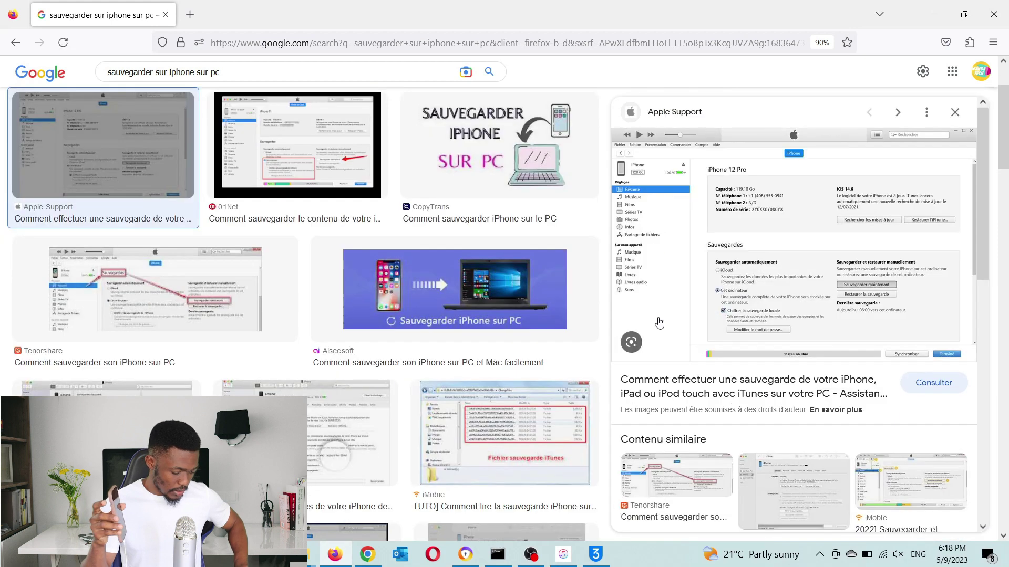
{"action": "key", "text": "ctrl+0"}
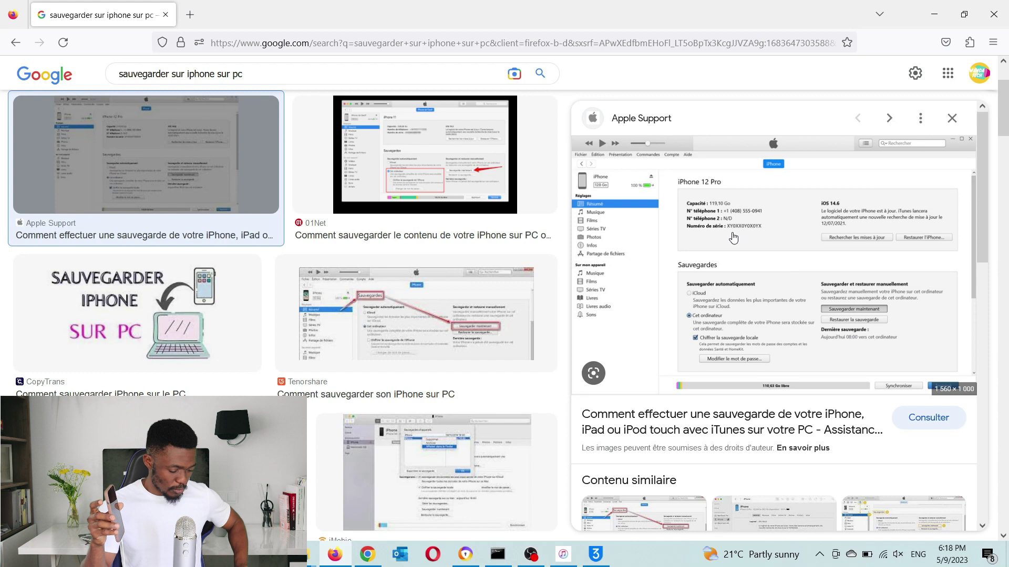
{"action": "key", "text": "ctrl+plus"}
{"action": "key", "text": "ctrl+plus"}
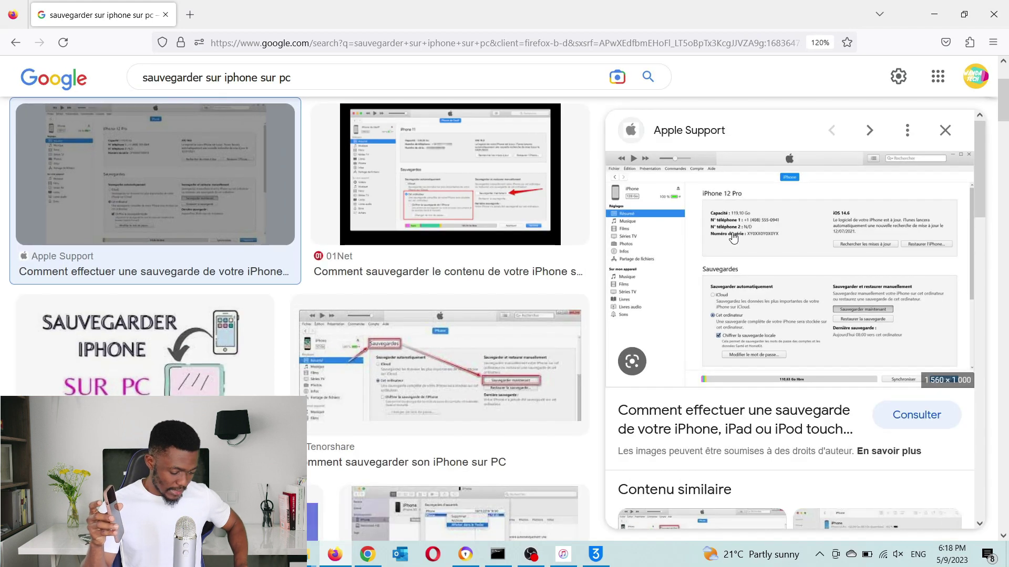